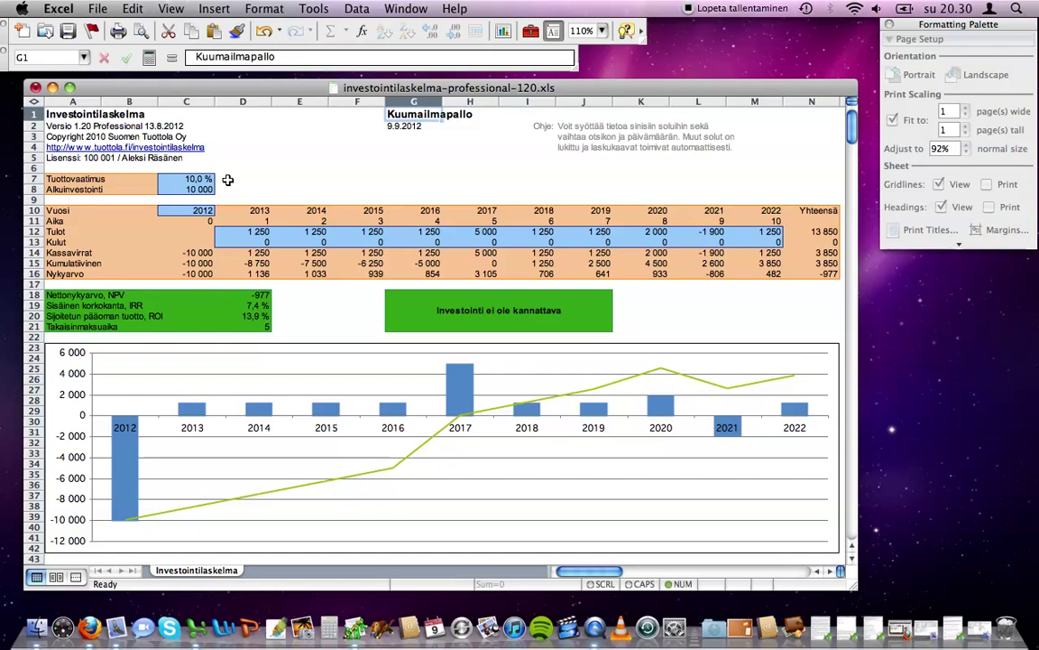
# Set the initial investment (Alkuinvestointi) in cell C8 to 65000
pyautogui.click(188, 178)
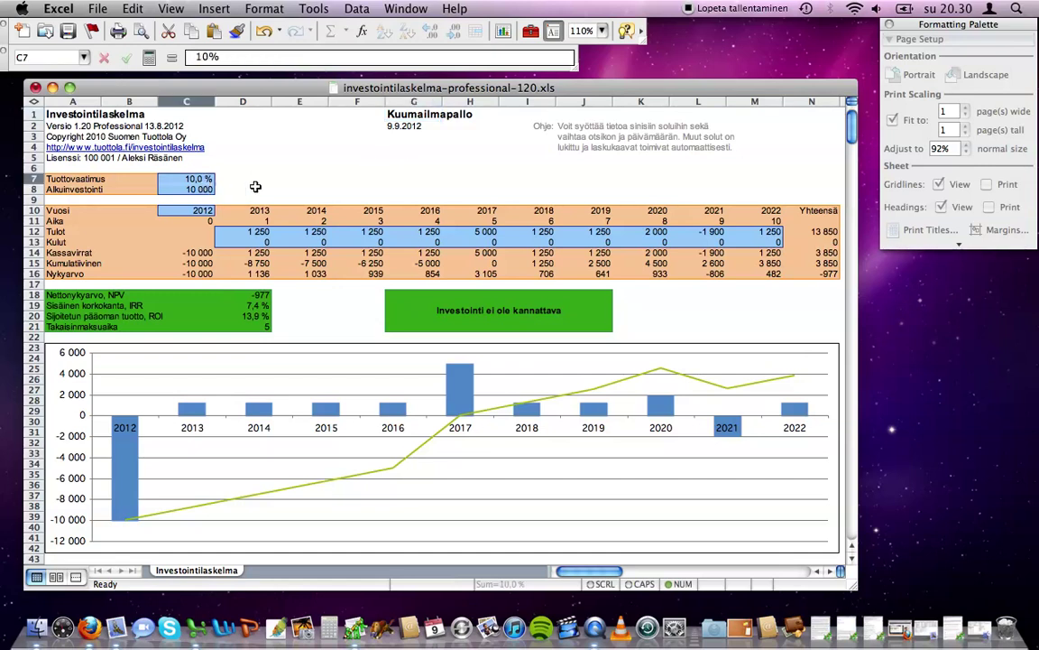
pyautogui.click(206, 190)
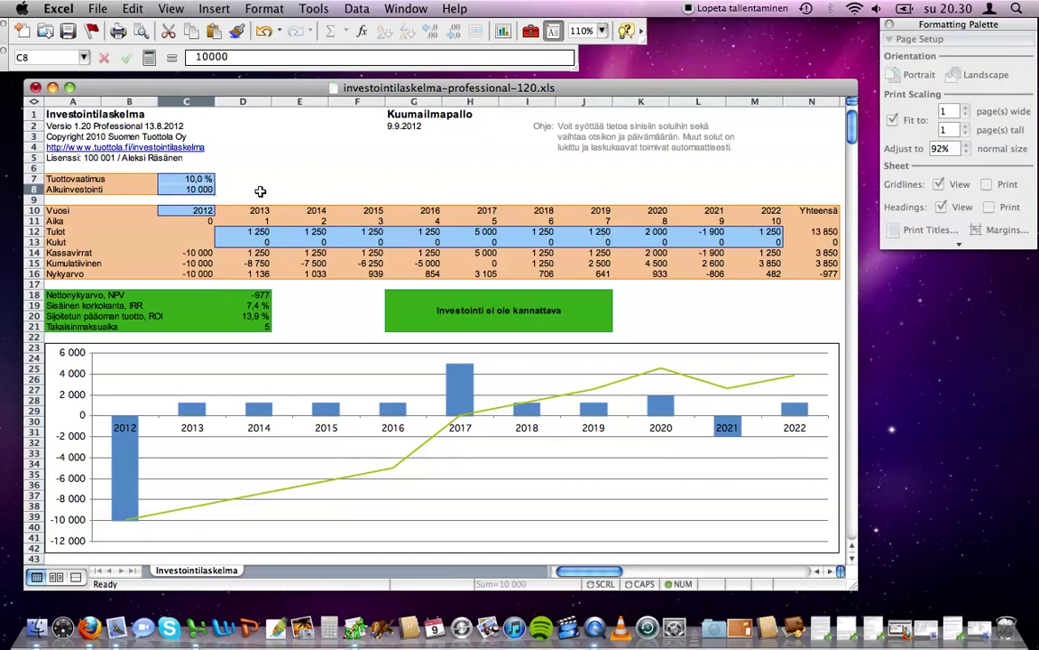
pyautogui.write('65000')
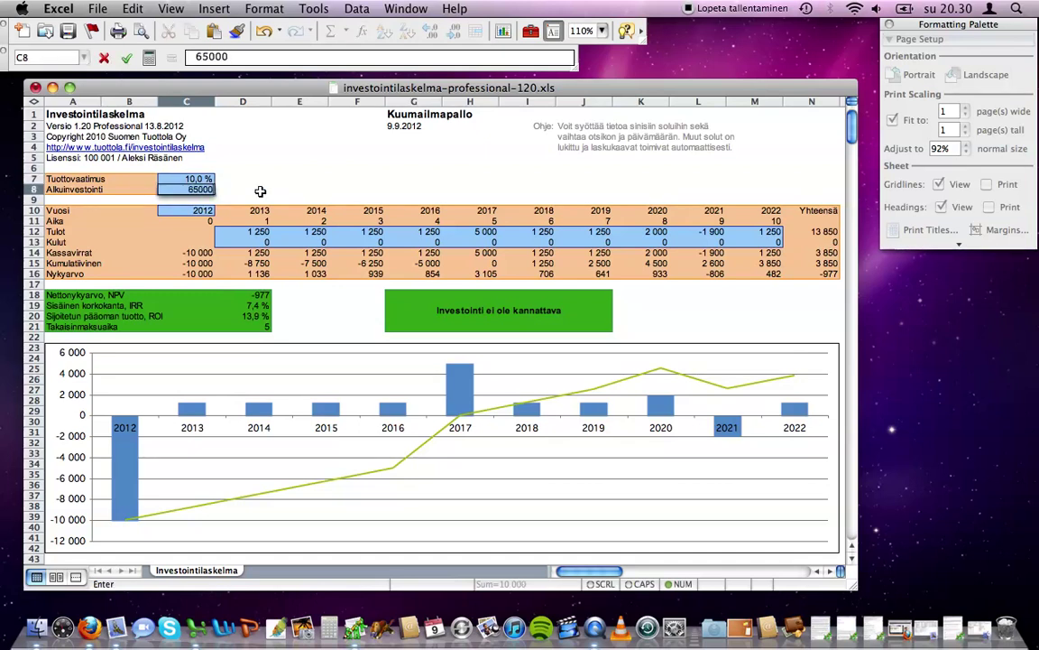
pyautogui.press('Return')
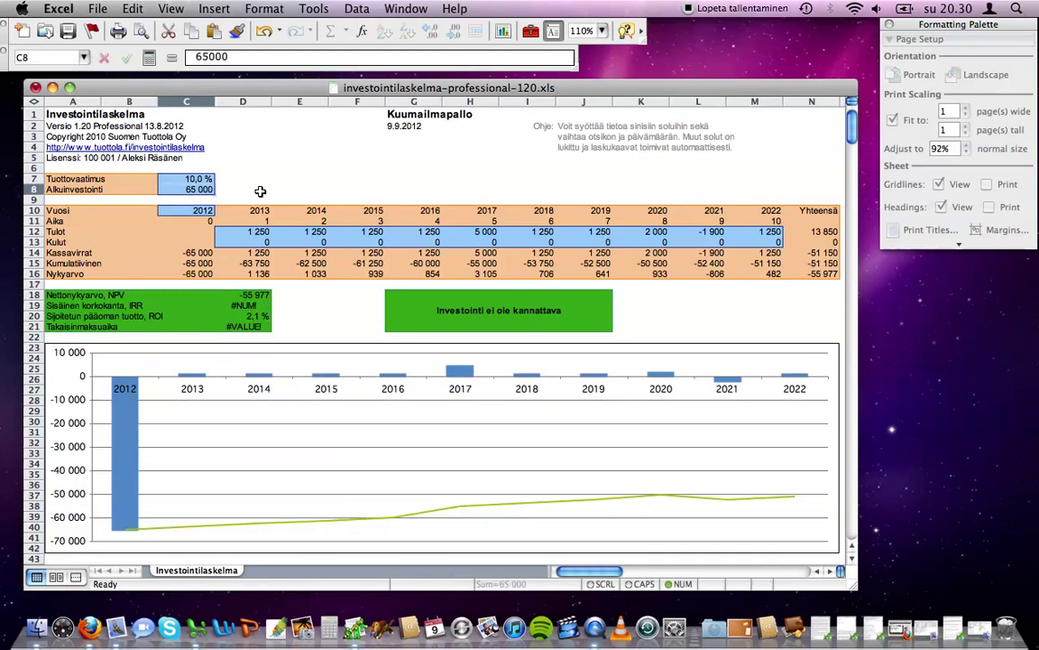
# Enter the formula =80*700 as the 2013 income (Tulot) in cell D12
pyautogui.press('Tab')
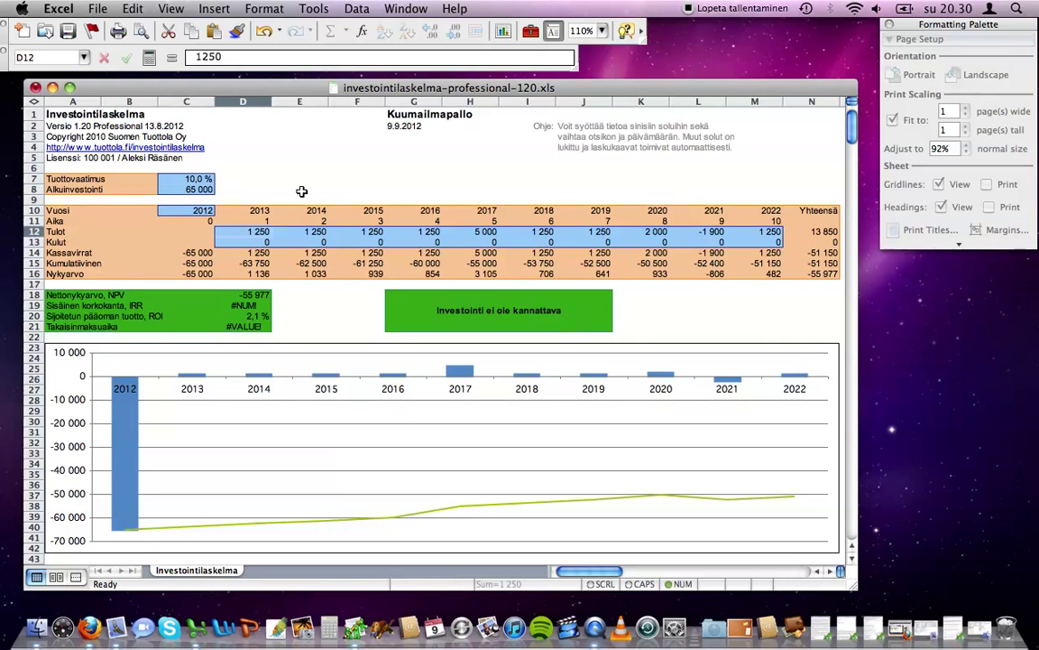
pyautogui.write('=80')
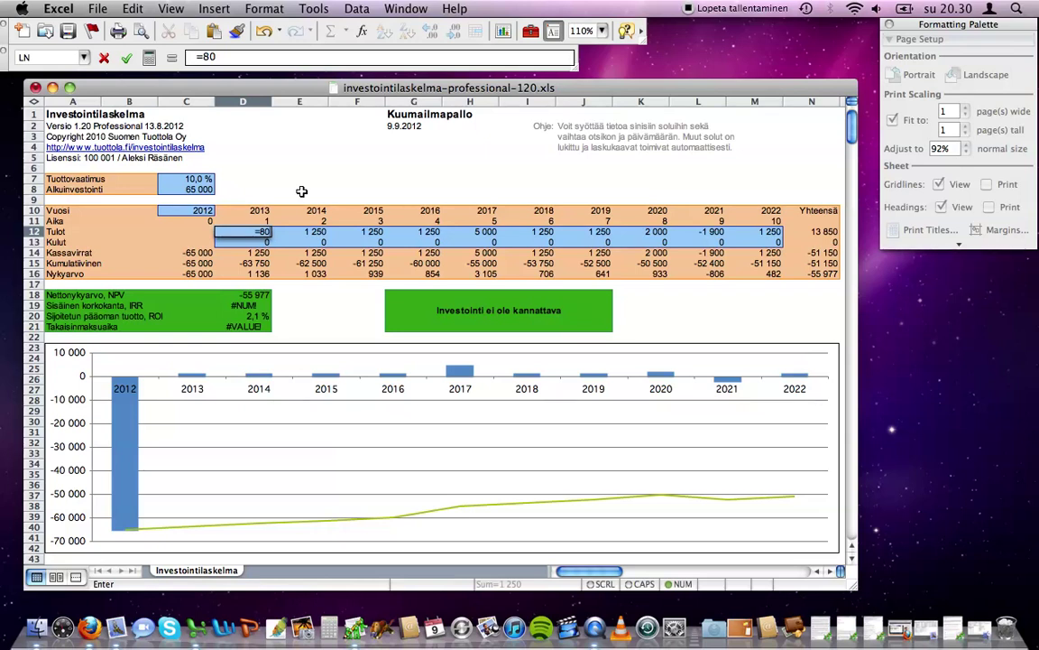
pyautogui.click(301, 191)
pyautogui.write('*')
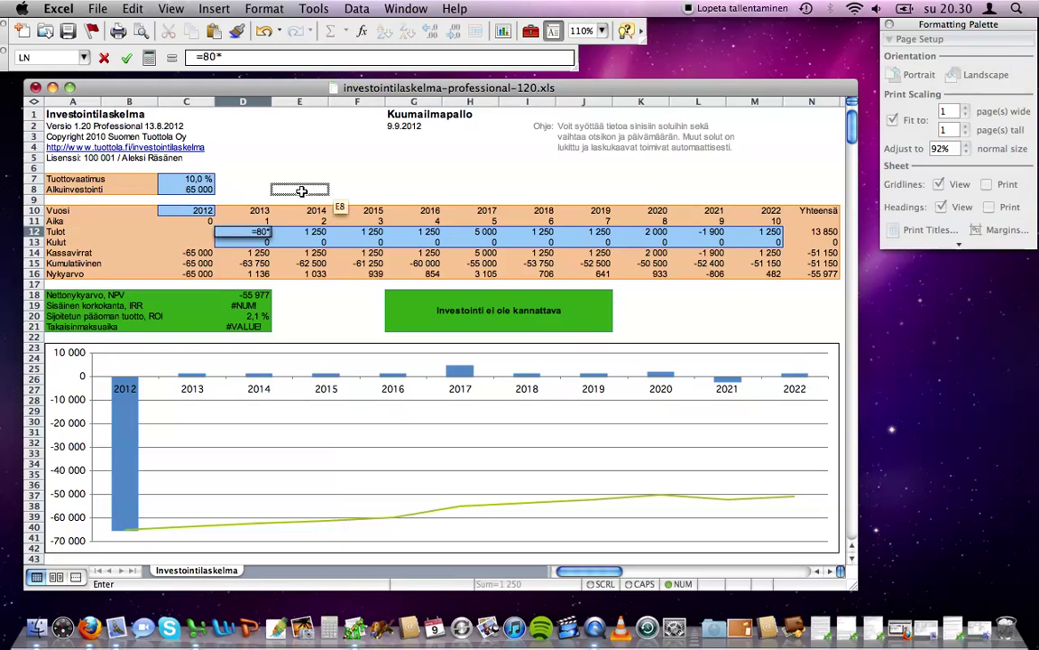
pyautogui.write('700')
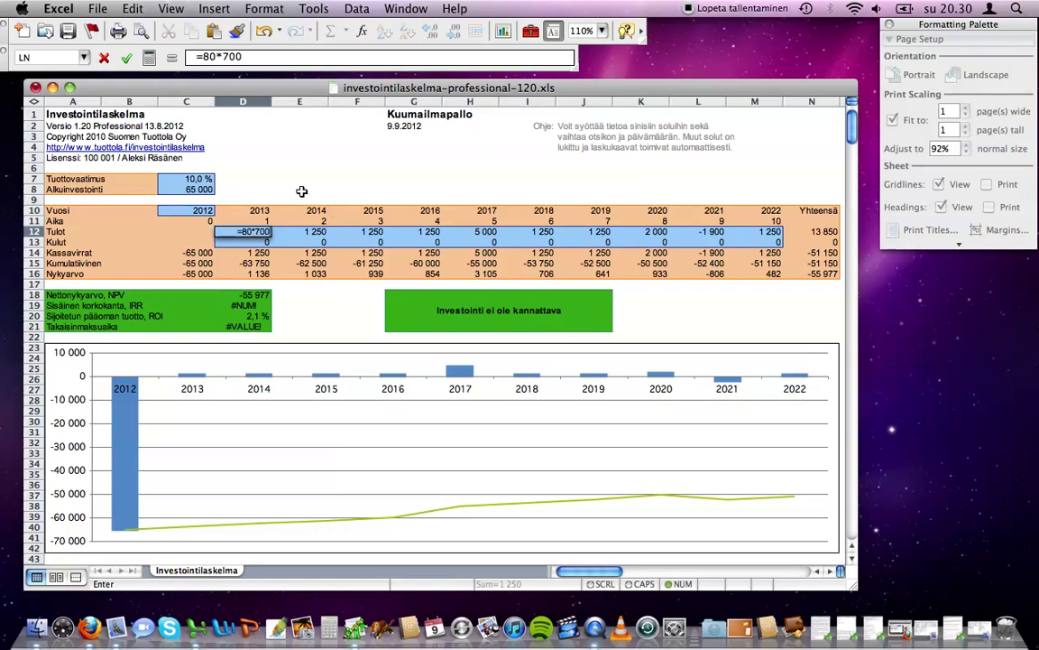
pyautogui.press('Return')
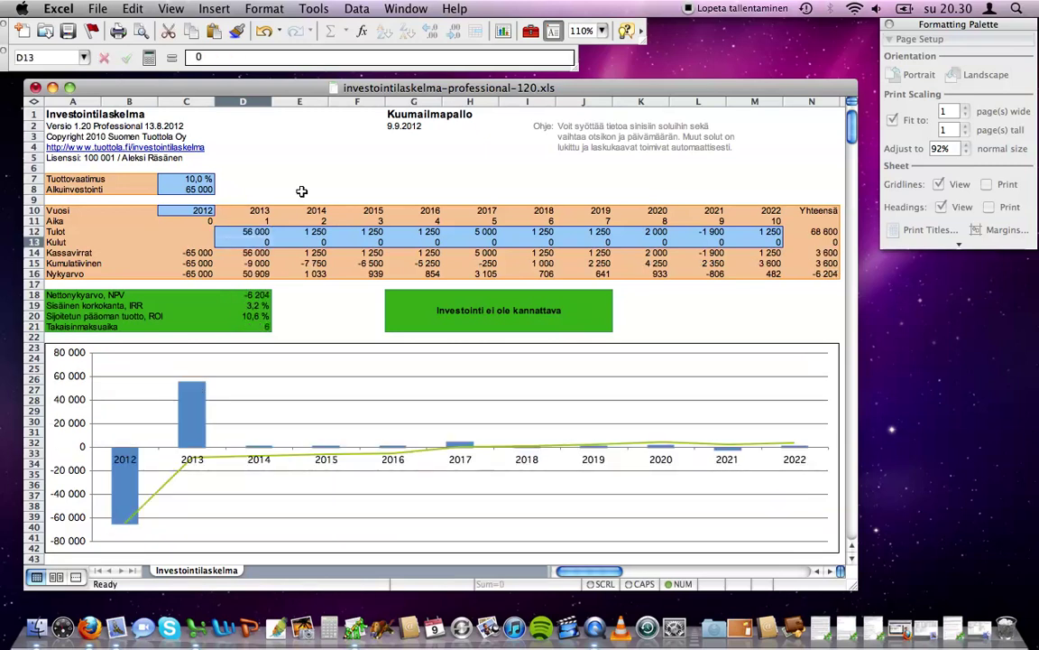
# Copy the 2013 income formula =80*700 into the Tulot cells for 2014 through 2022
pyautogui.press('Up')
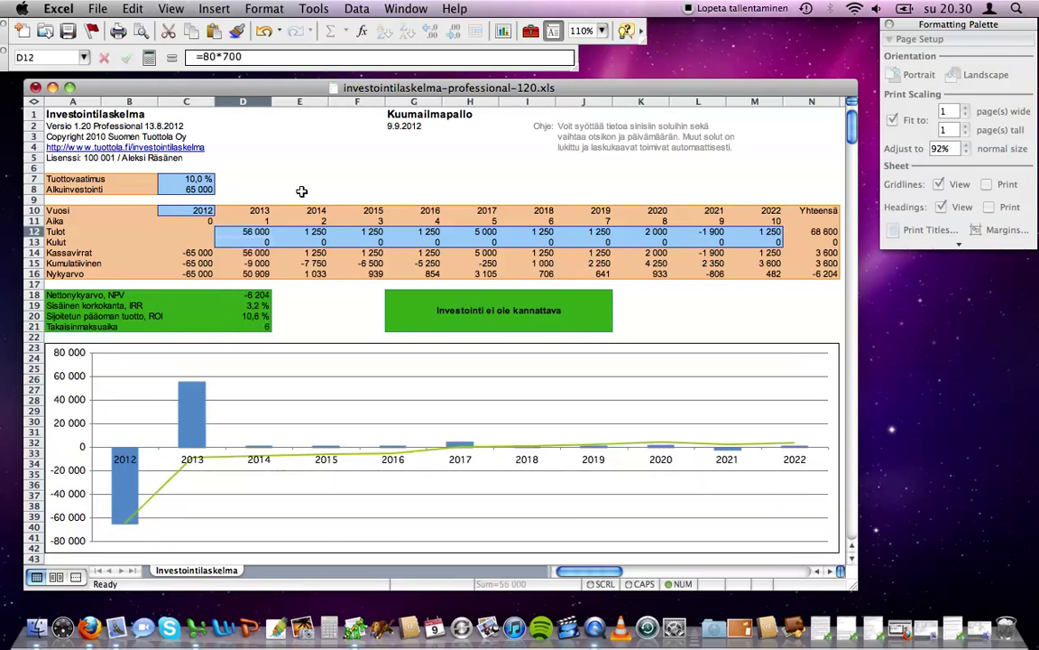
pyautogui.hotkey('ctrl', 'u')
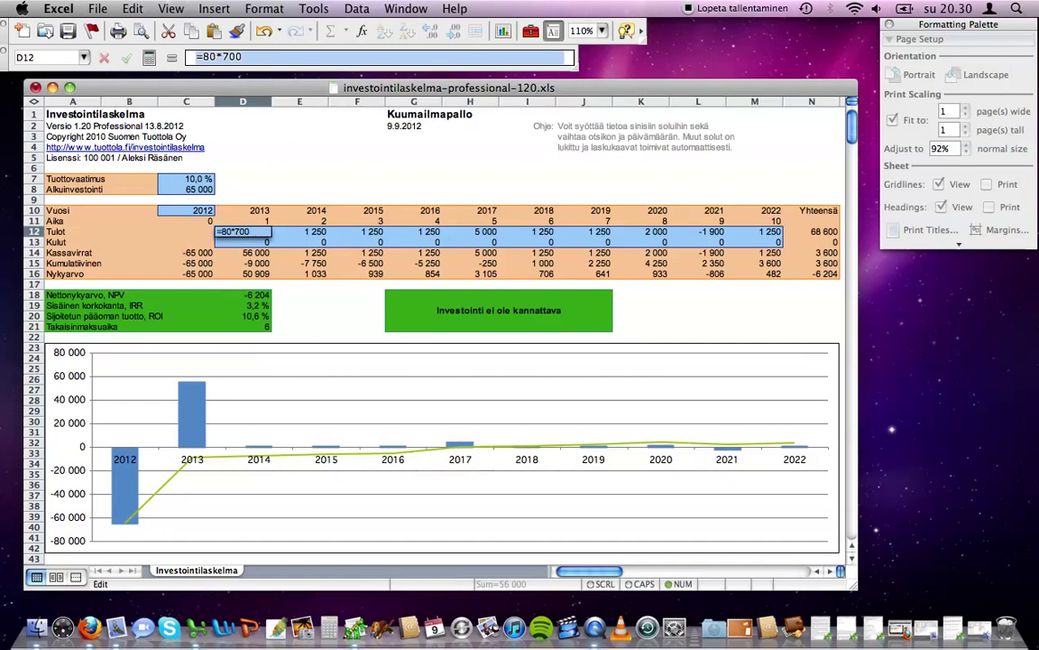
pyautogui.press('Return')
pyautogui.press('Up')
pyautogui.press('super+c')
pyautogui.press('Right')
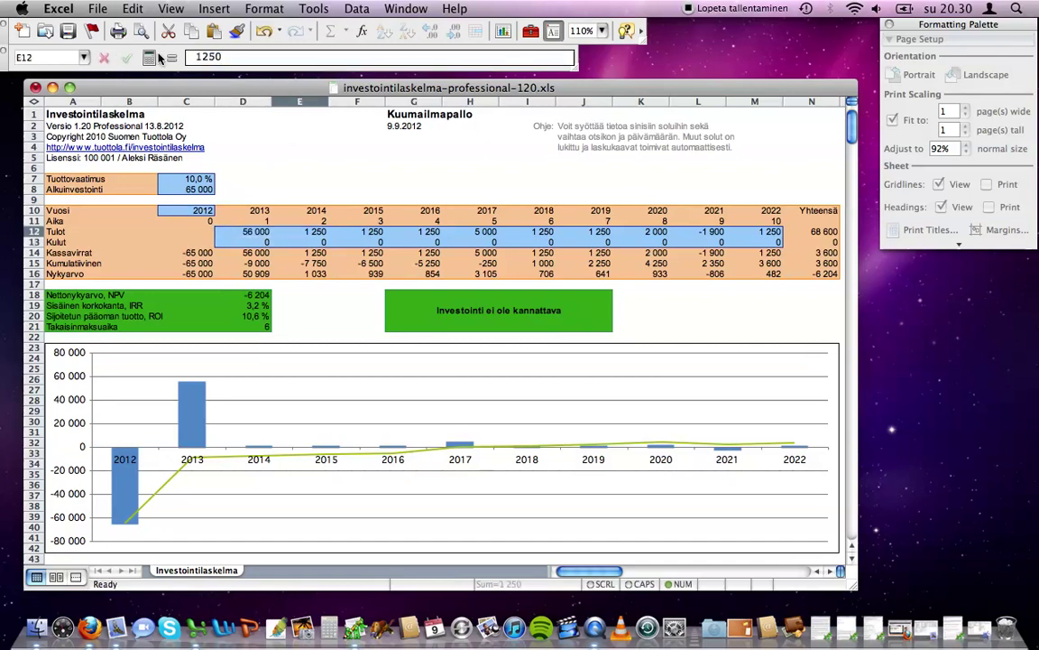
pyautogui.press('super+v')
pyautogui.press('super+v')
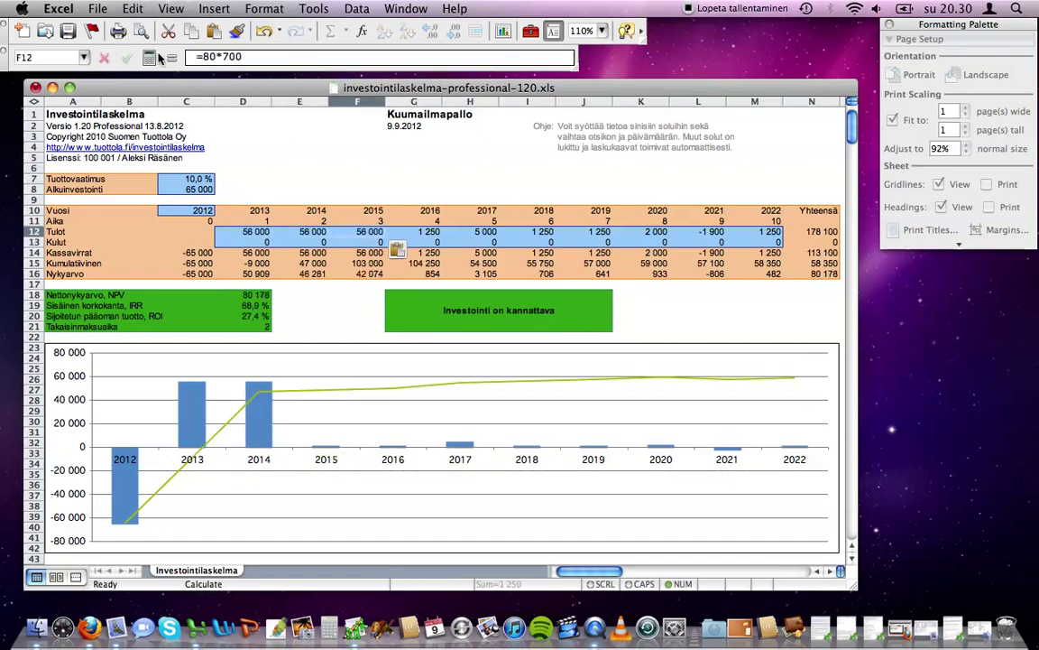
pyautogui.press('Right')
pyautogui.press('super+v')
pyautogui.press('Right')
pyautogui.press('super+v')
pyautogui.press('Right')
pyautogui.press('super+v')
pyautogui.press('Right')
pyautogui.press('super+v')
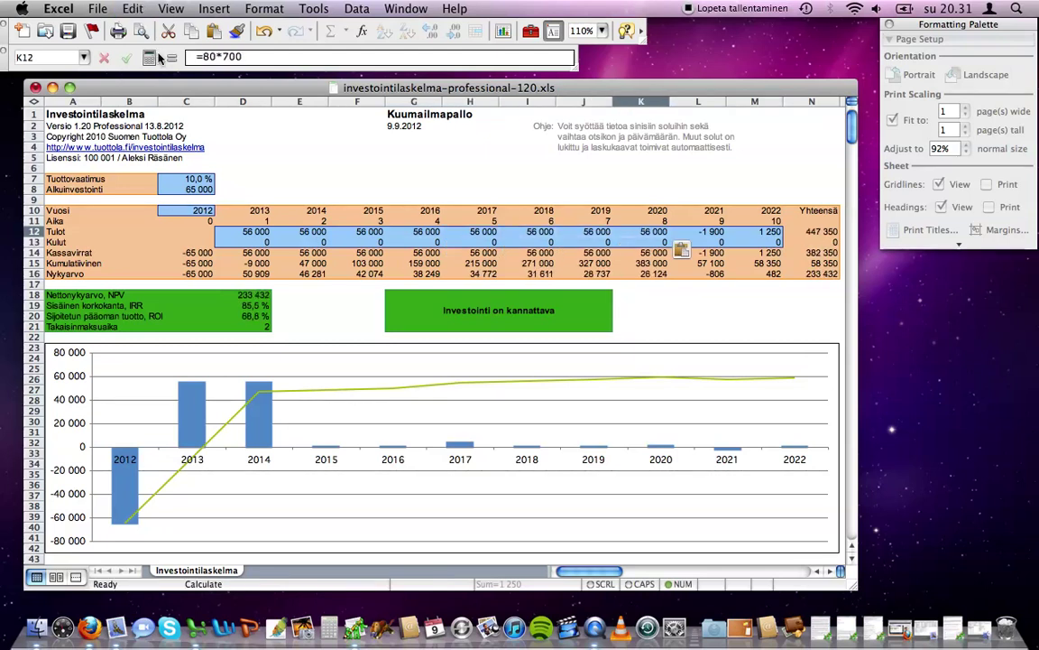
pyautogui.press('Right')
pyautogui.press('super+v')
pyautogui.press('Right')
pyautogui.press('super+v')
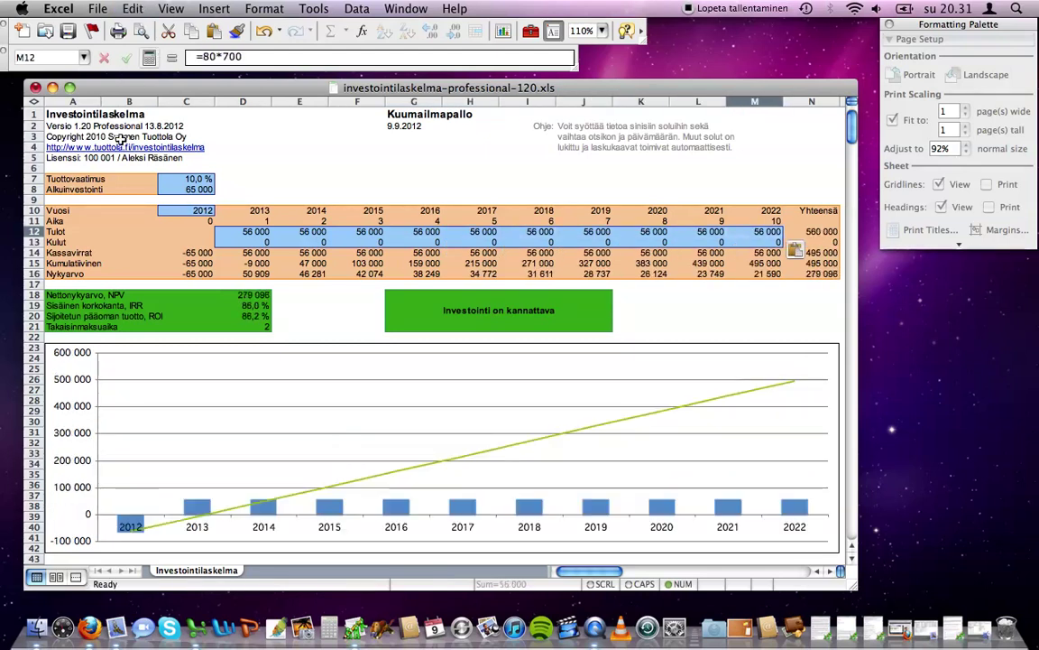
# Enter the formula =-(80*500+5000) as the 2013 expenses (Kulut) in cell D13
pyautogui.press('Return')
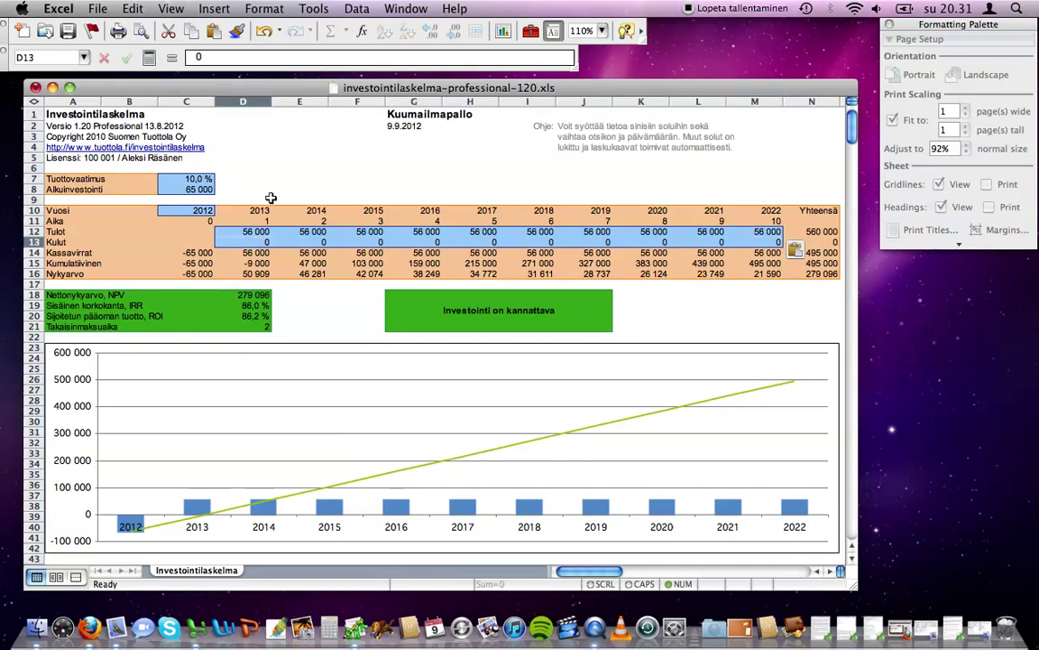
pyautogui.write('=-')
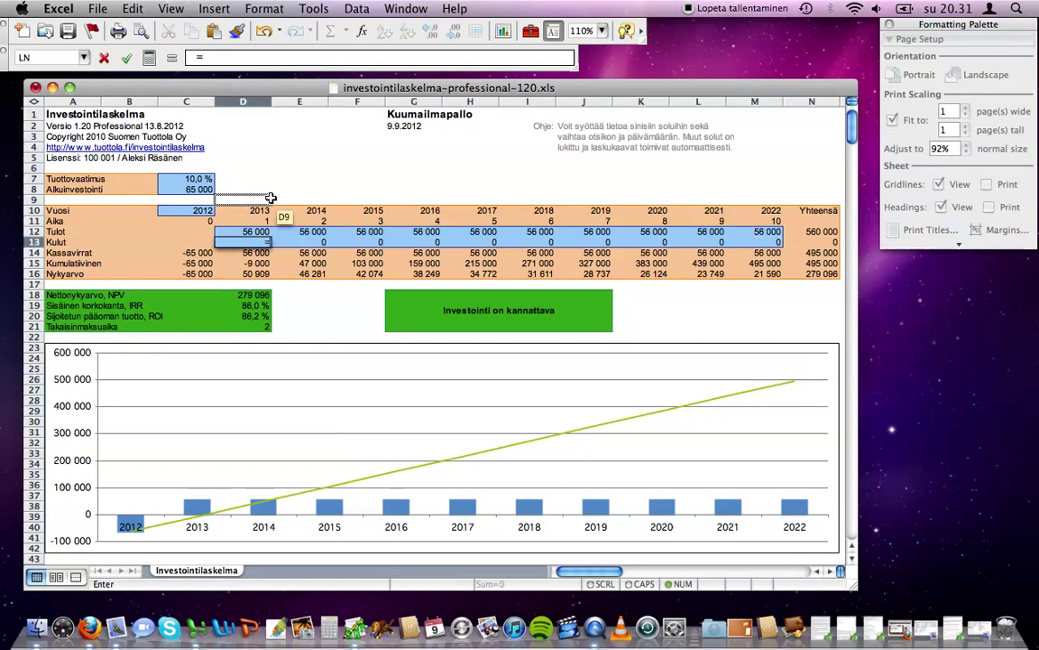
pyautogui.write('()')
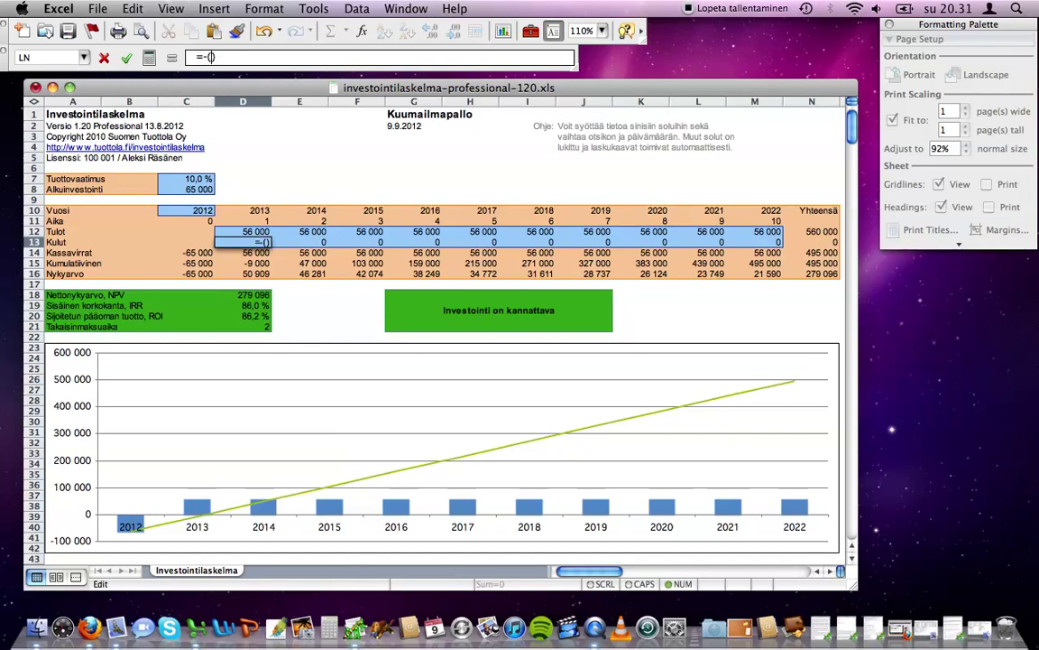
pyautogui.write('80*500')
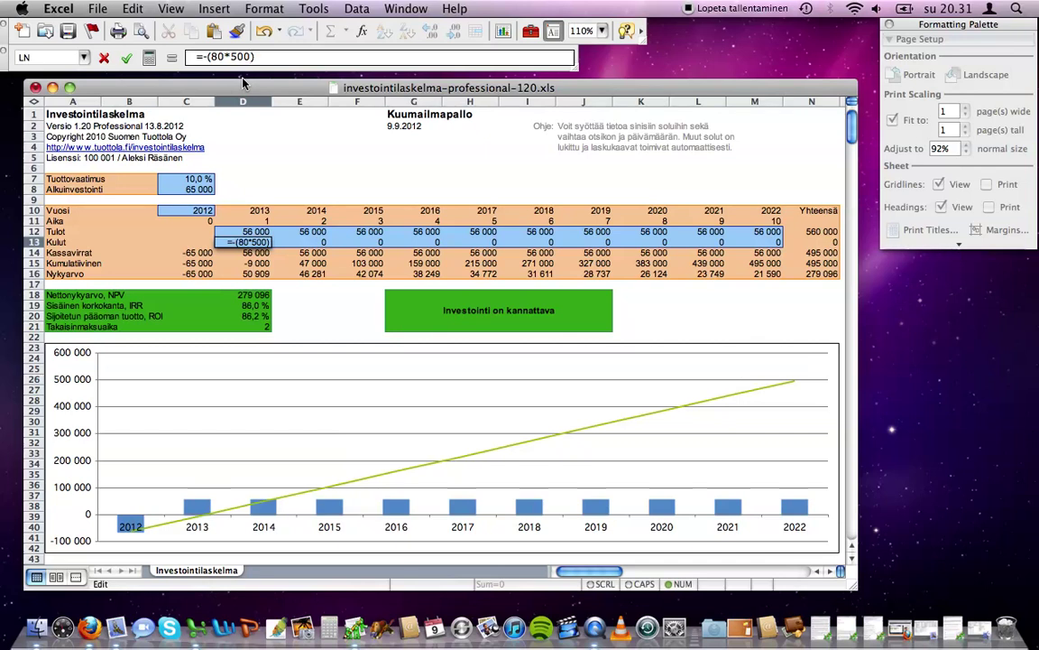
pyautogui.write('+5000')
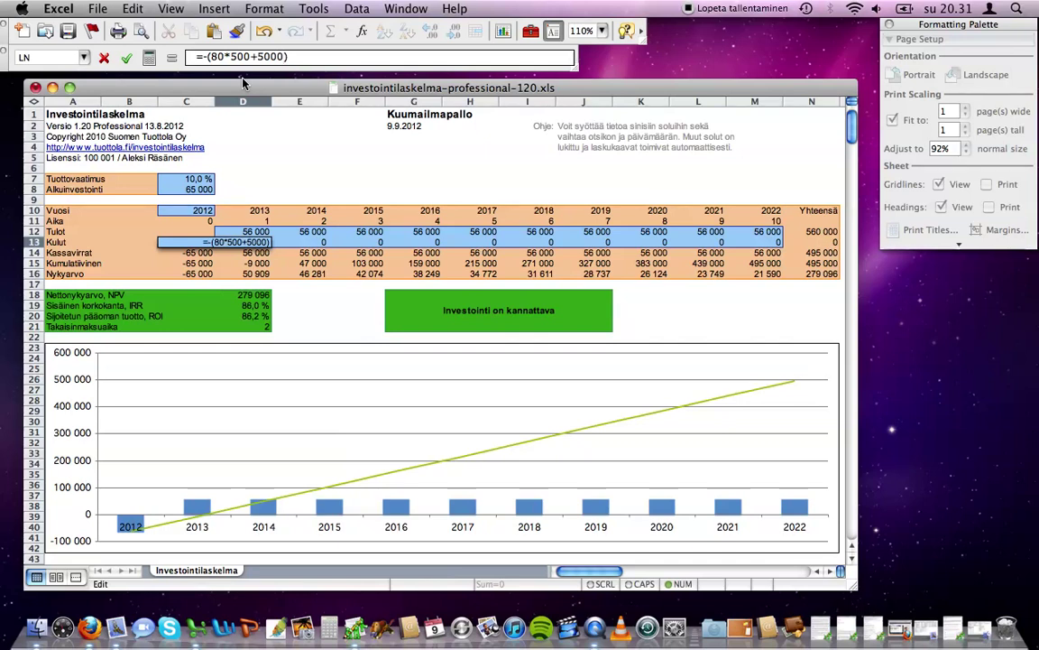
pyautogui.press('Return')
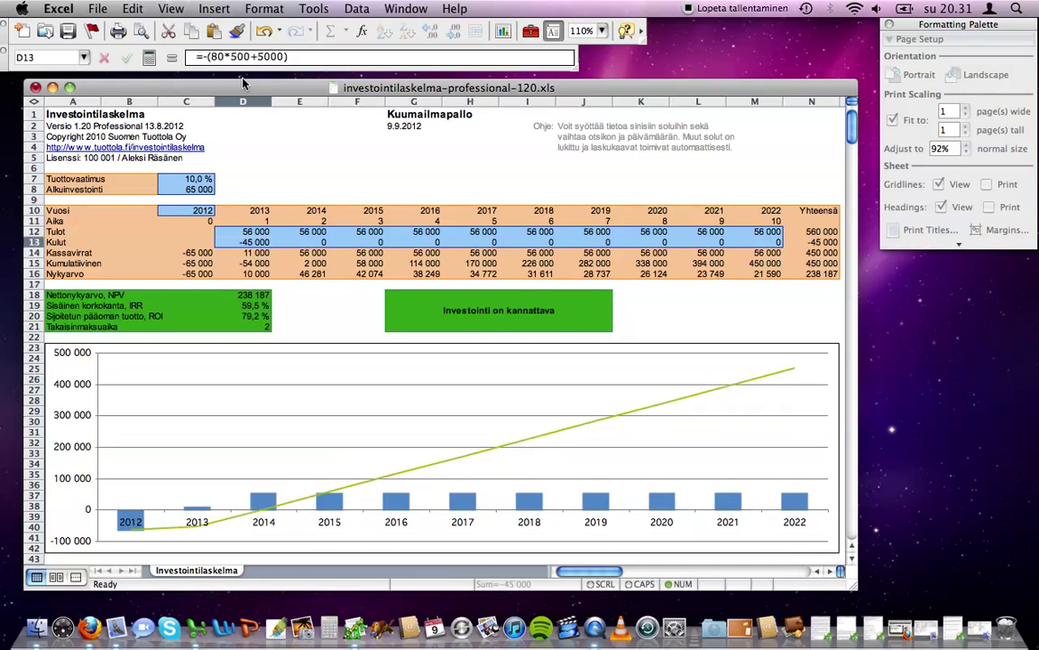
# Copy the 2013 expense formula =-(80*500+5000) into the Kulut cells for 2014 through 2022
pyautogui.moveTo(505, 56); pyautogui.dragTo(197, 56)
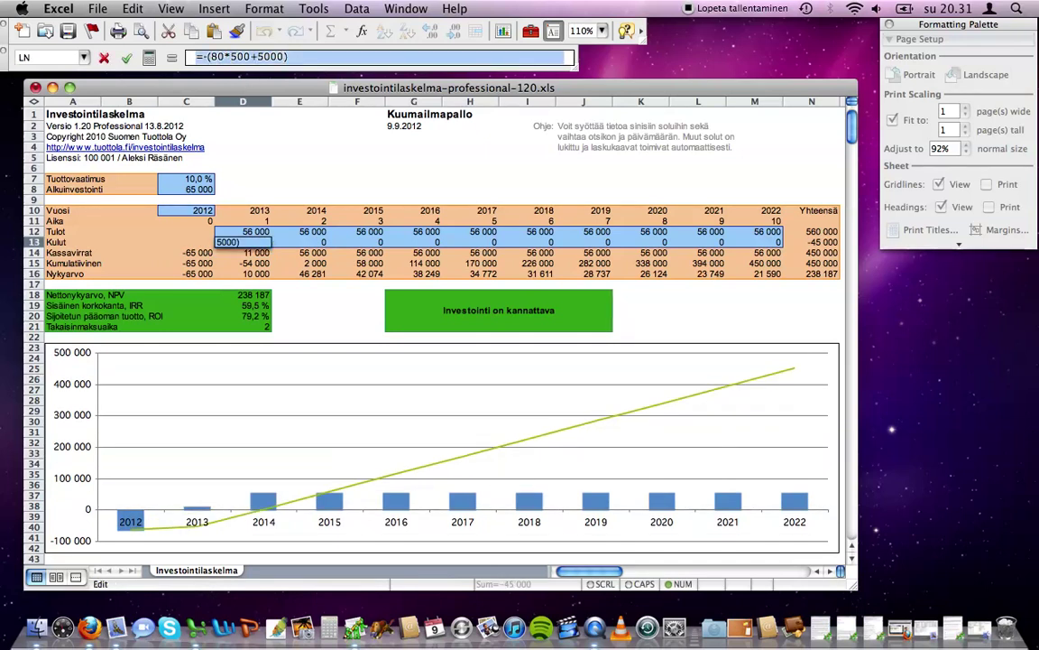
pyautogui.press('super+c')
pyautogui.press('Escape')
pyautogui.press('Right')
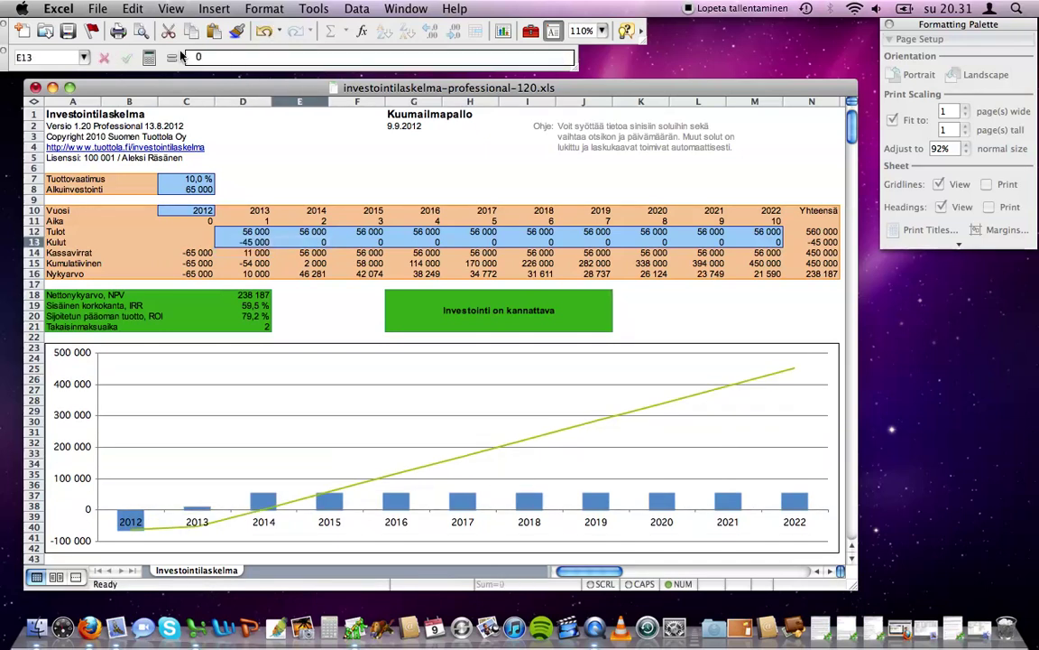
pyautogui.press('super+v')
pyautogui.press('Right')
pyautogui.press('super+v')
pyautogui.press('Right')
pyautogui.press('super+v')
pyautogui.press('Right')
pyautogui.press('super+v')
pyautogui.press('Right')
pyautogui.press('super+v')
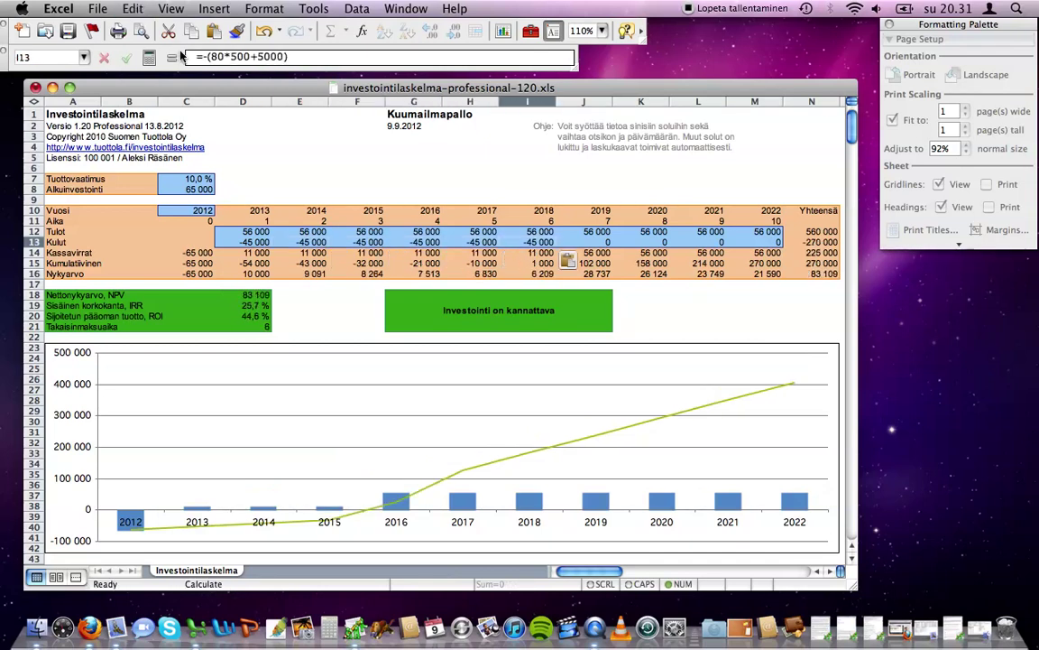
pyautogui.press('Right')
pyautogui.press('super+v')
pyautogui.press('Right')
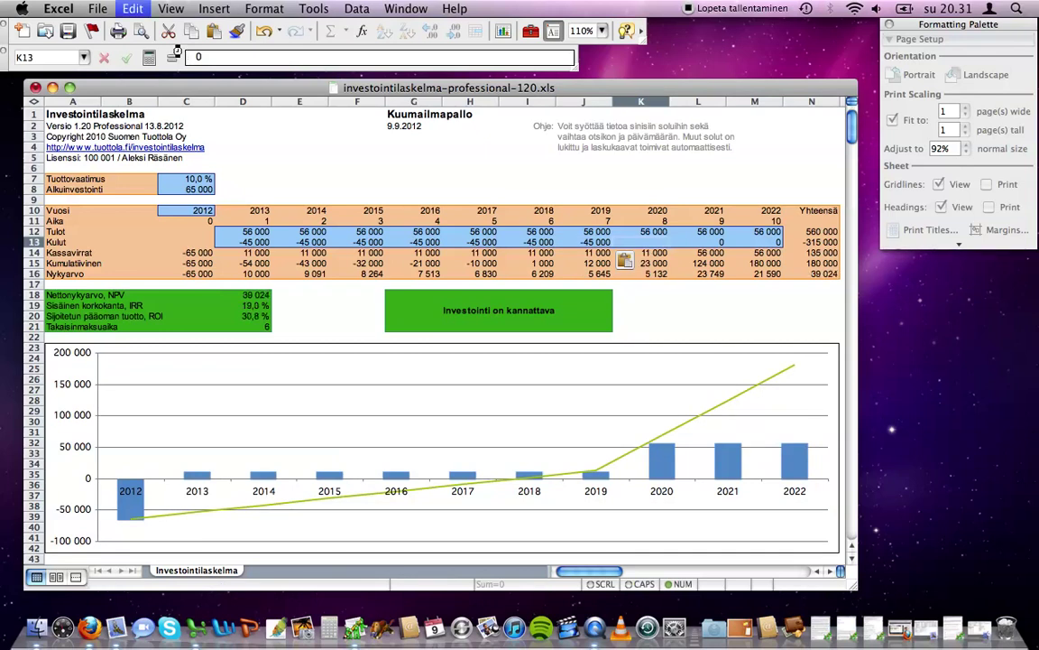
pyautogui.press('super+v')
pyautogui.press('Right')
pyautogui.press('super+v')
pyautogui.press('Right')
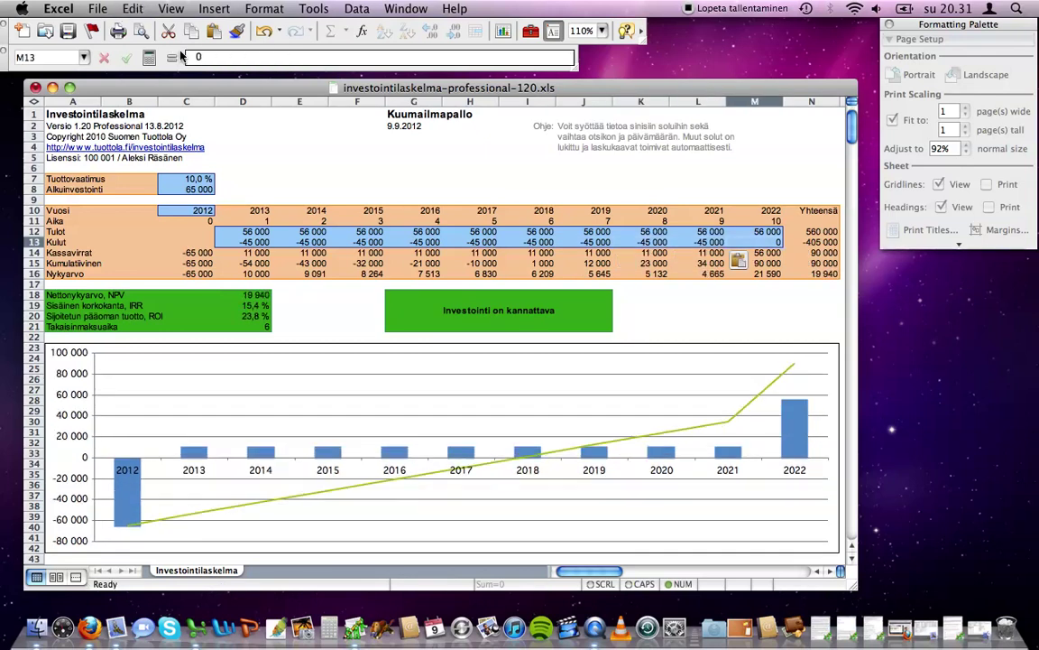
pyautogui.press('super+v')
pyautogui.press('Down')
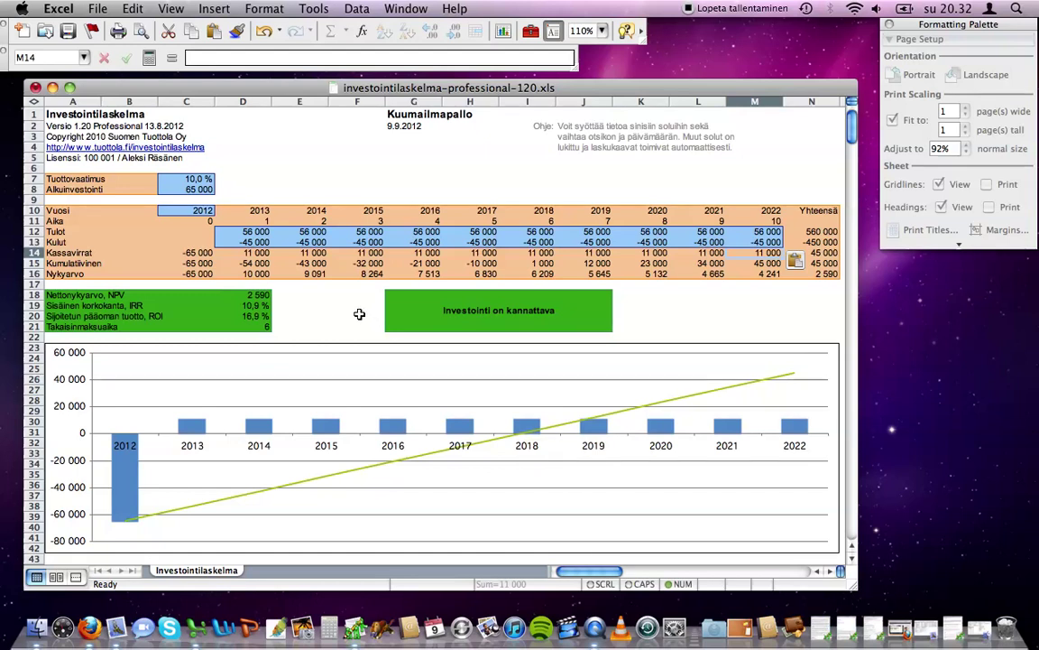
# Set the required rate of return (Tuottovaatimus) in cell C7 to 15%
pyautogui.click(184, 179)
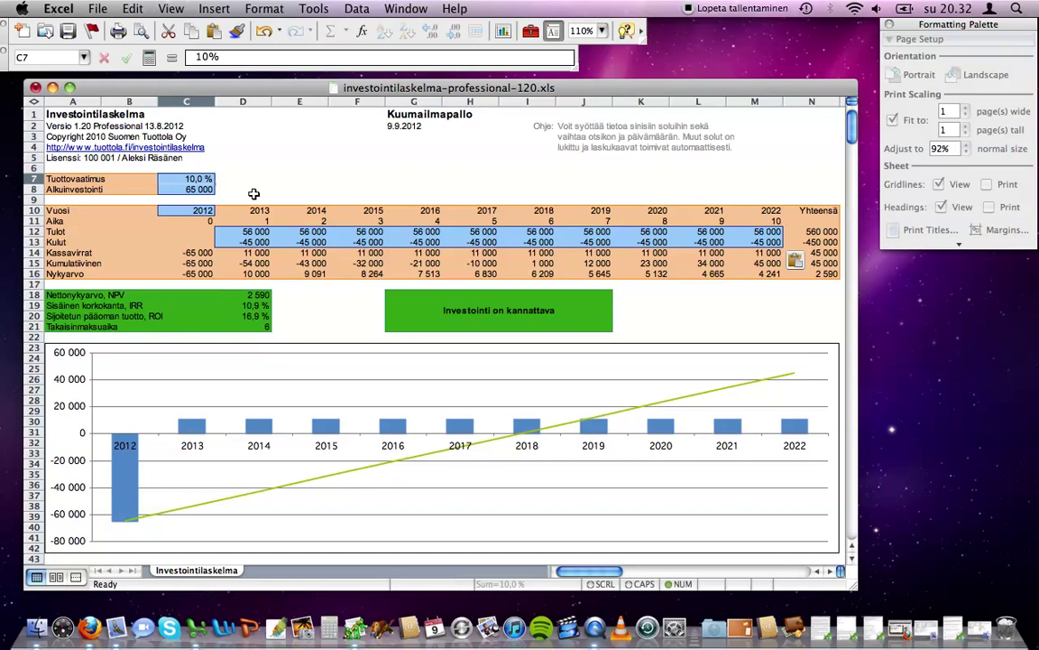
pyautogui.write('15%')
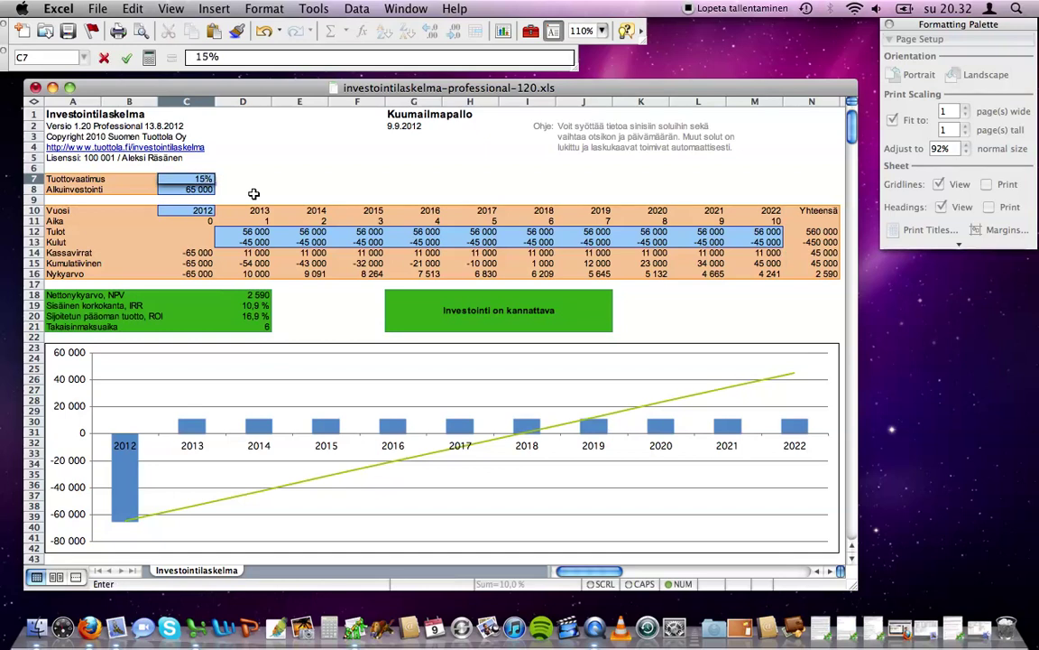
pyautogui.press('Return')
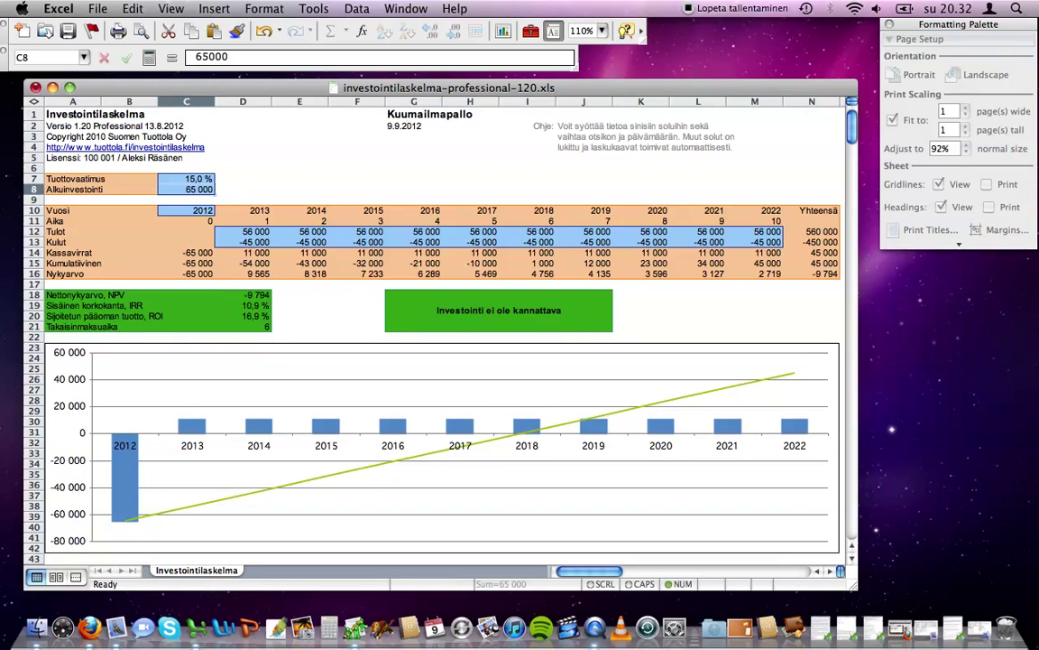
# Change the initial investment (Alkuinvestointi) in cell C8 to 55000
pyautogui.click(197, 57)
pyautogui.write('5')
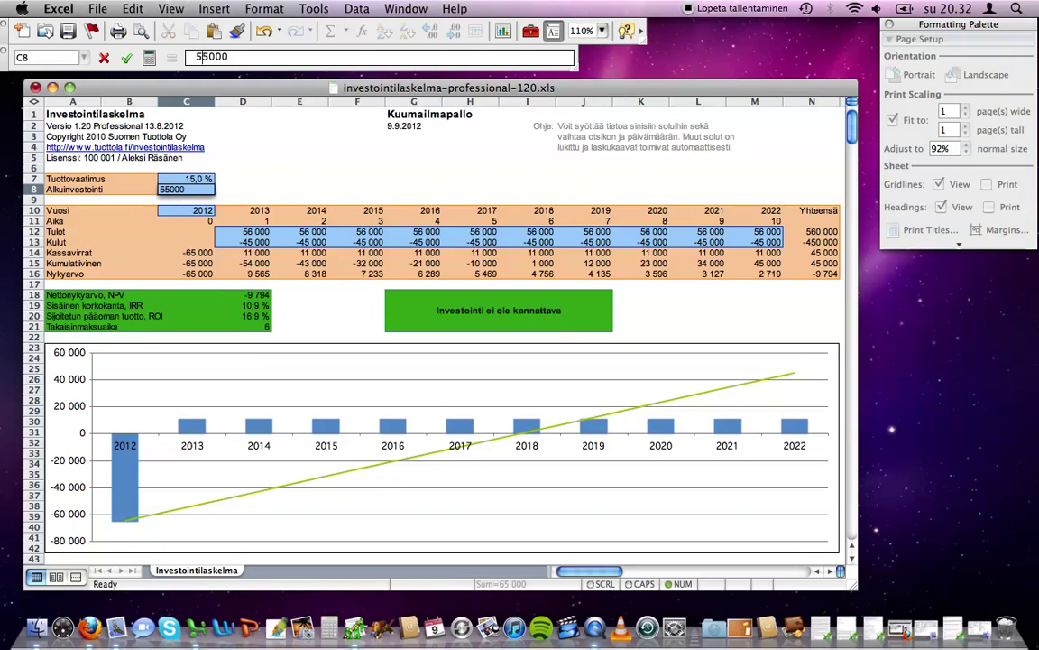
pyautogui.press('Return')
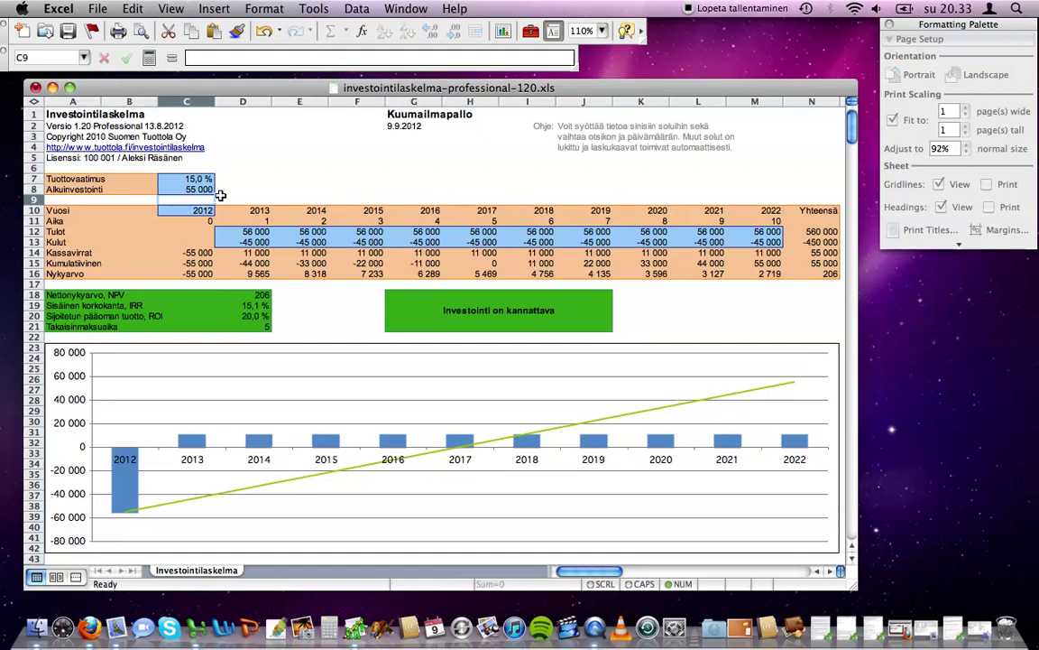
# Change the 2013 income formula in cell D12 to =40*700
pyautogui.click(244, 231)
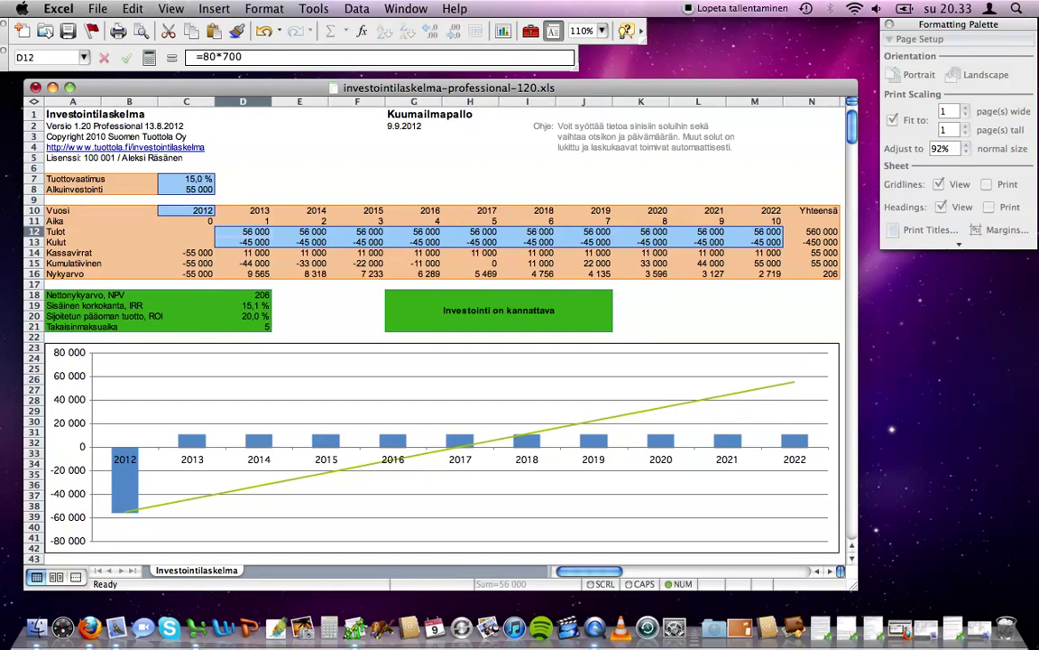
pyautogui.click(206, 56)
pyautogui.press('BackSpace')
pyautogui.write('4')
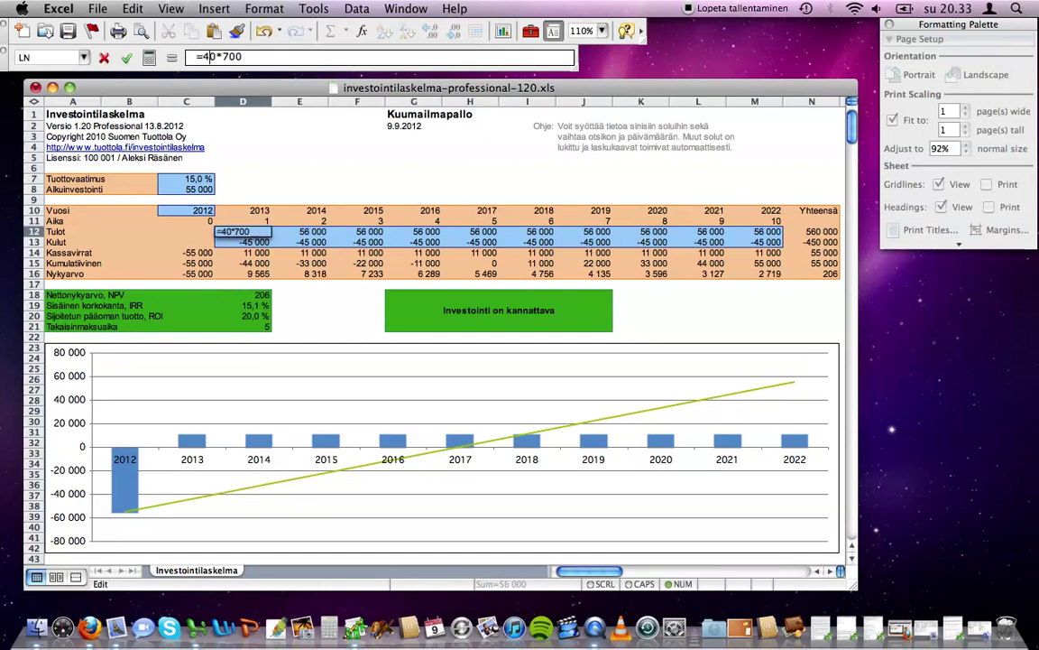
pyautogui.press('Return')
# Change the 2013 expense formula in cell D13 to =-(40*500+5000)
pyautogui.click(213, 56)
pyautogui.press('BackSpace')
pyautogui.write('4')
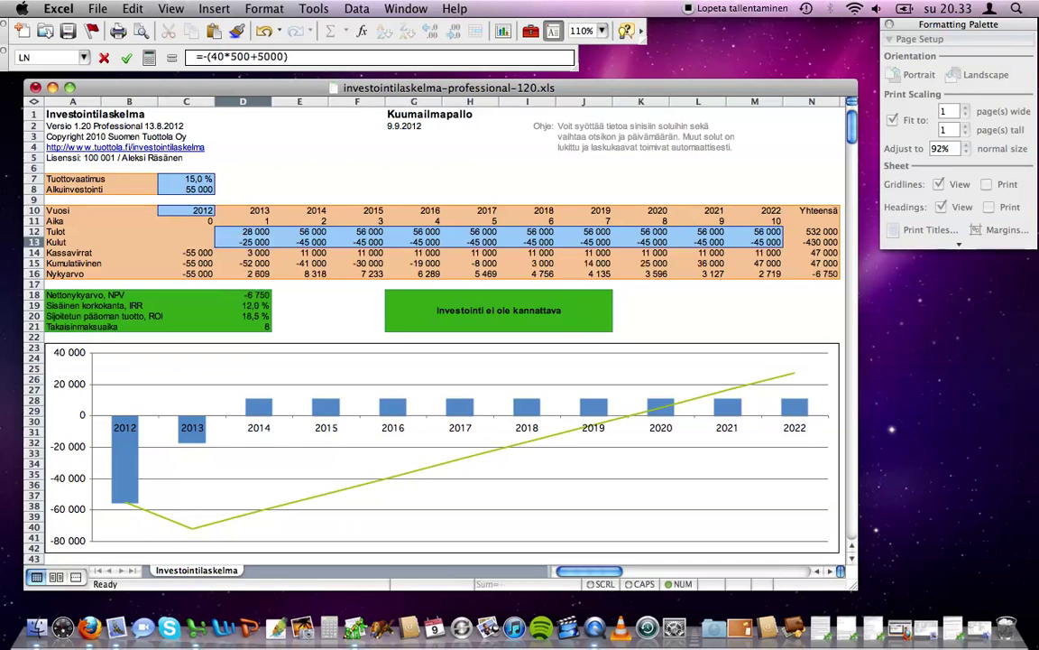
pyautogui.press('Return')
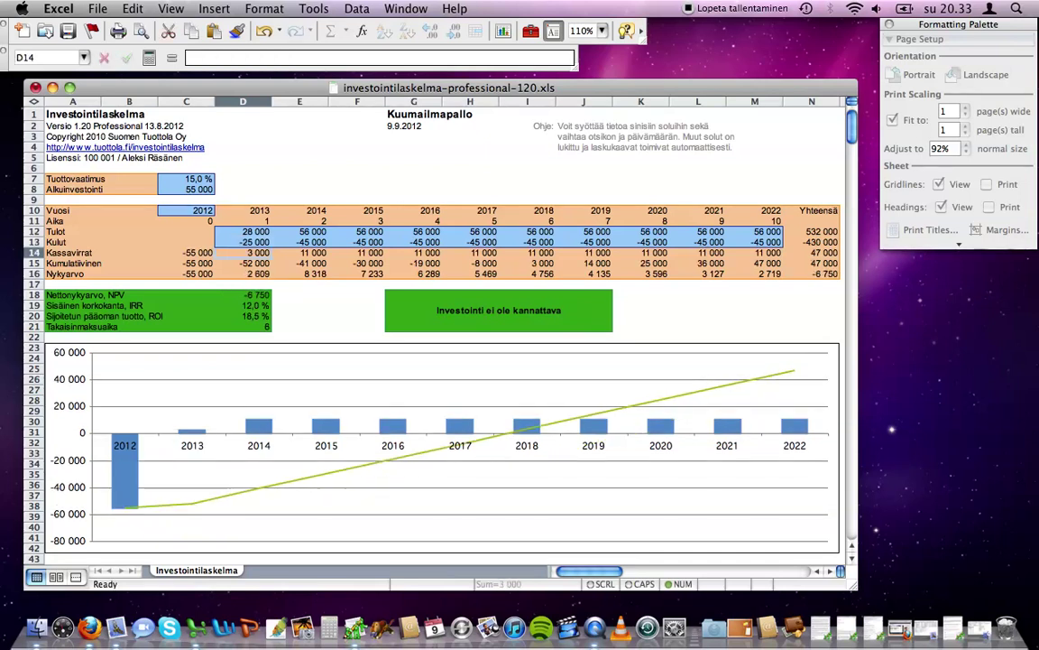